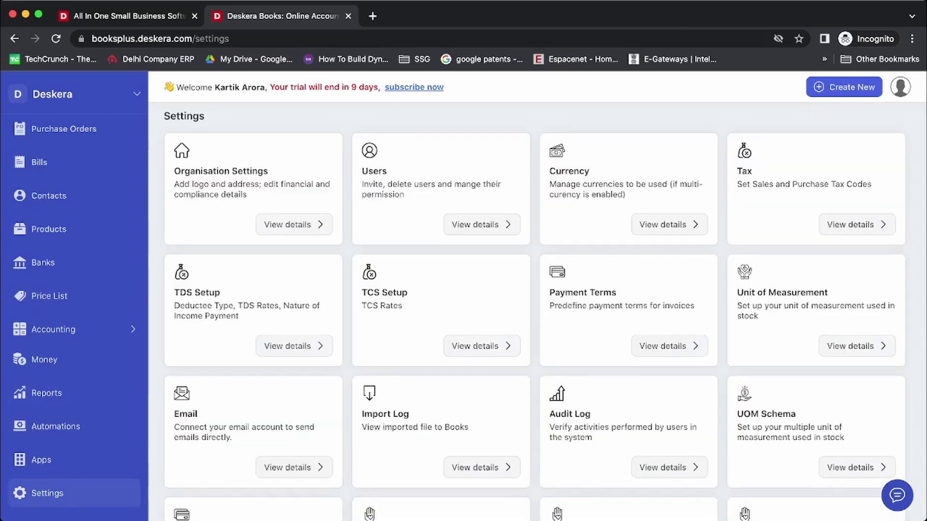
- Enable the Sales Orders module under Module Visibility in the advanced settings and accept the warning that this is permanent
scroll(544, 312, "down", 5)
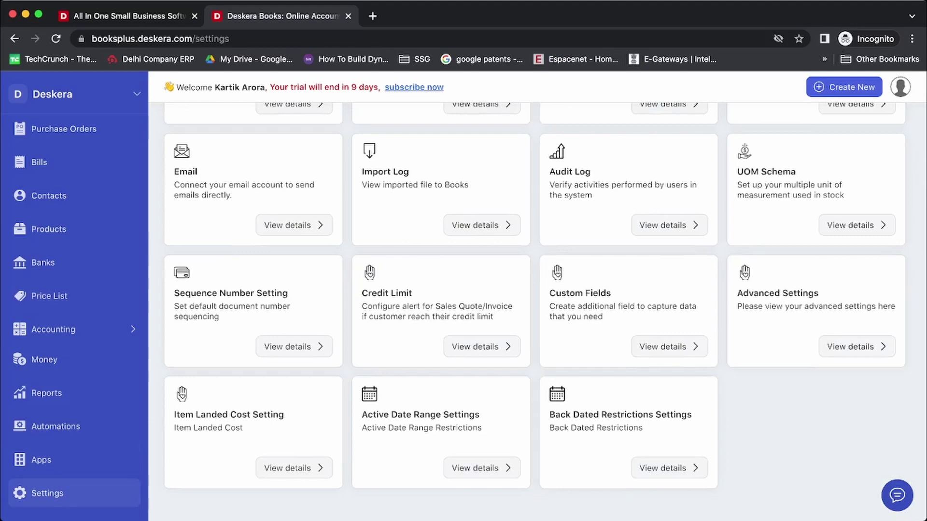
left_click(857, 346)
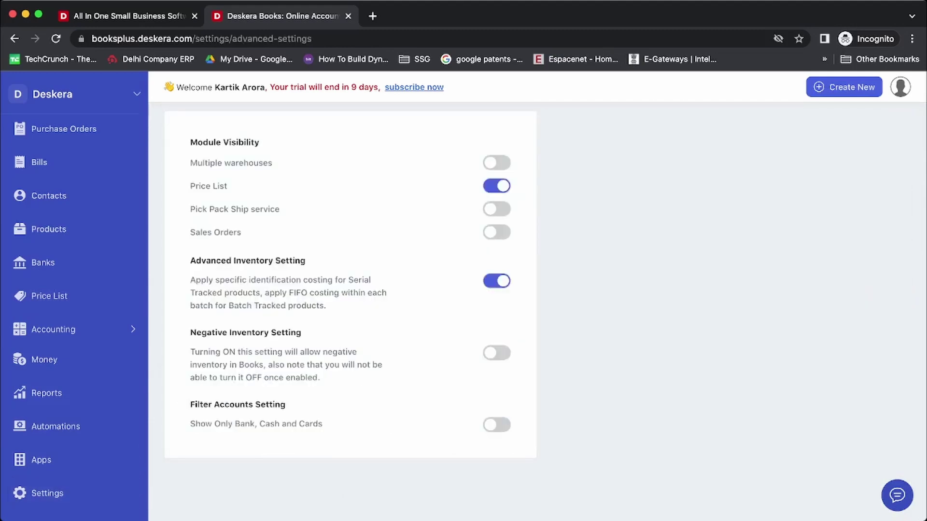
left_click(497, 233)
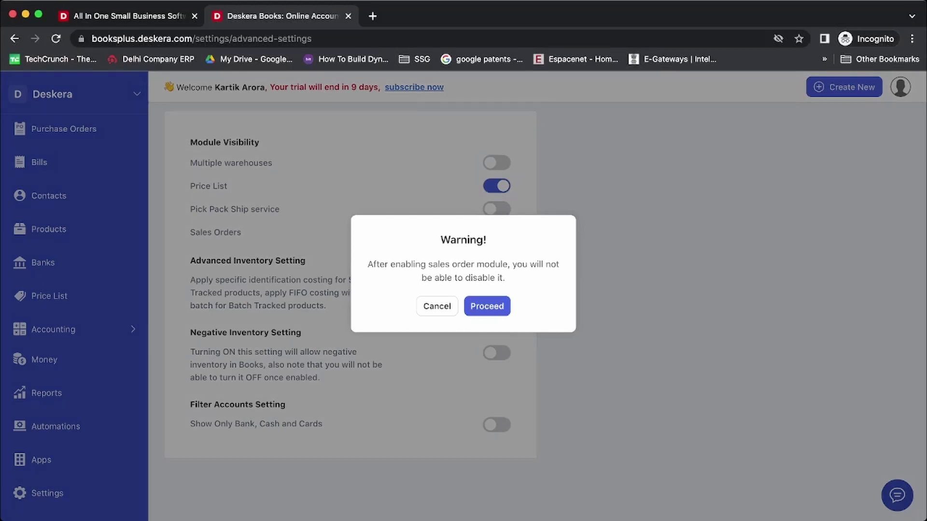
key("Escape")
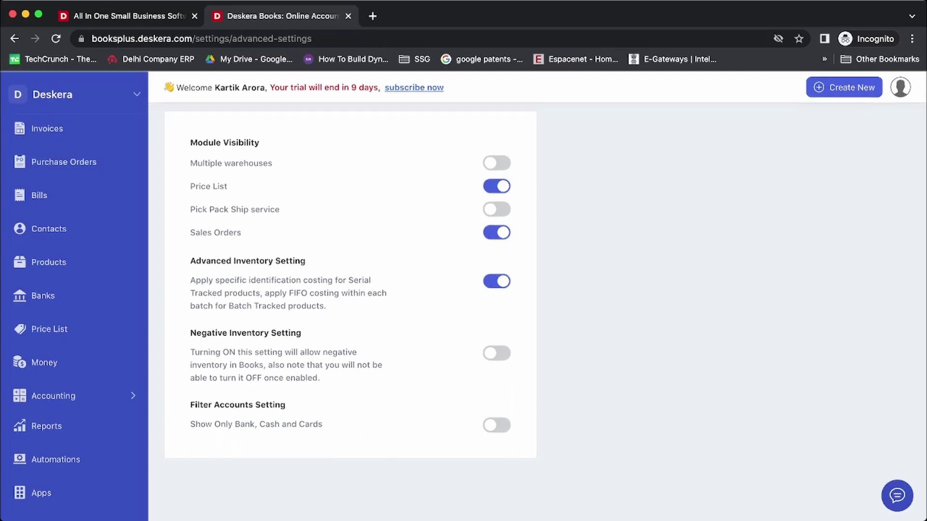
- Leave the advanced settings and view the newly enabled Sales Orders list
scroll(73, 459, "down", 1)
left_click(49, 493)
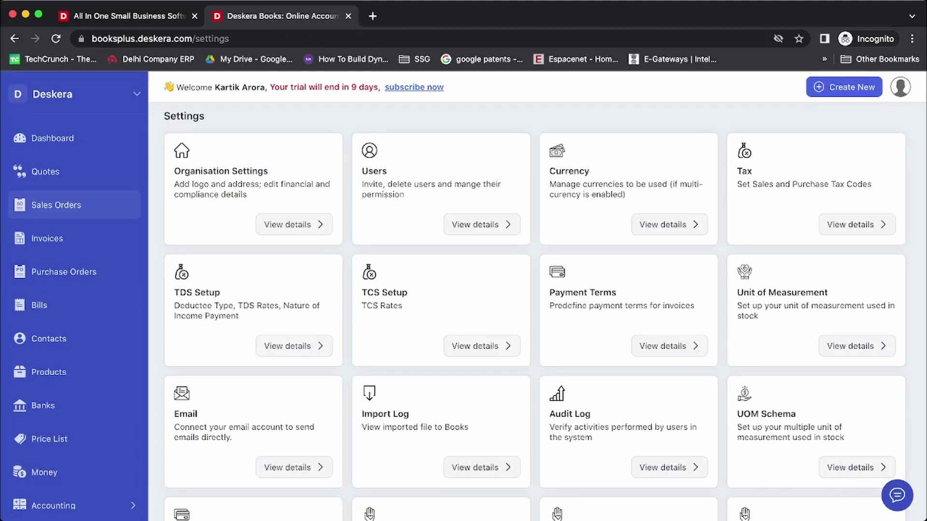
left_click(56, 204)
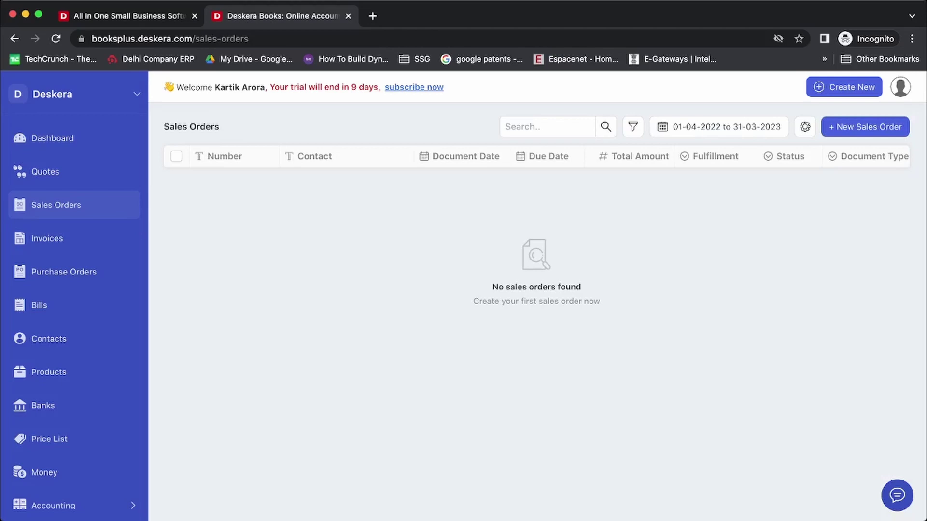
- Start a new quote with Sai Enterprises as the contact
left_click(46, 172)
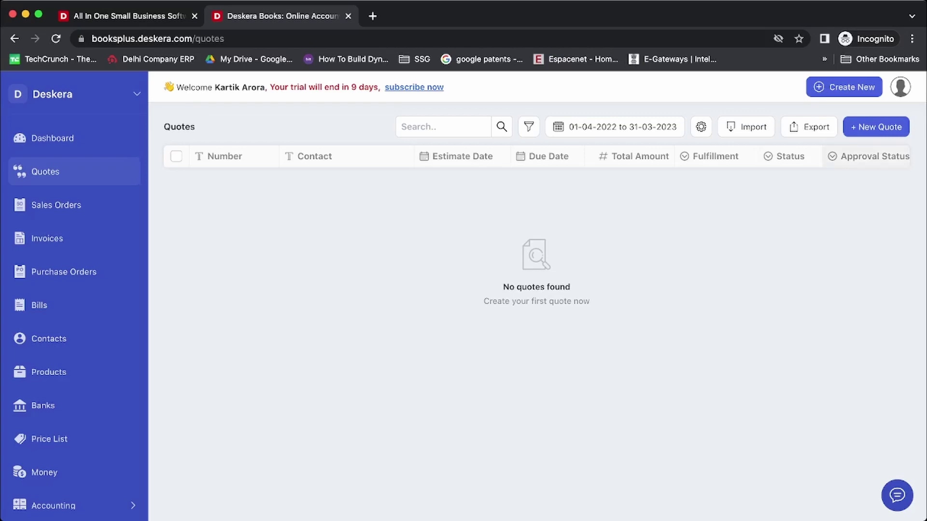
left_click(876, 127)
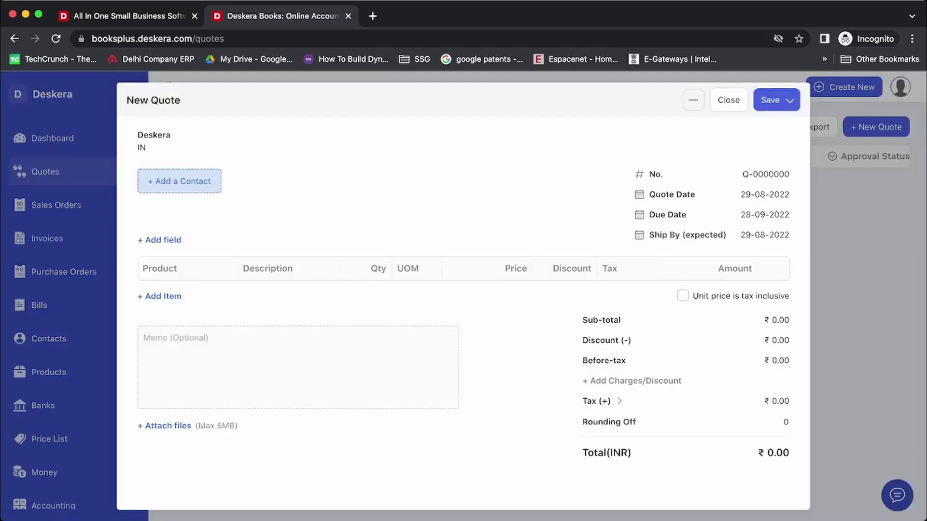
left_click(178, 244)
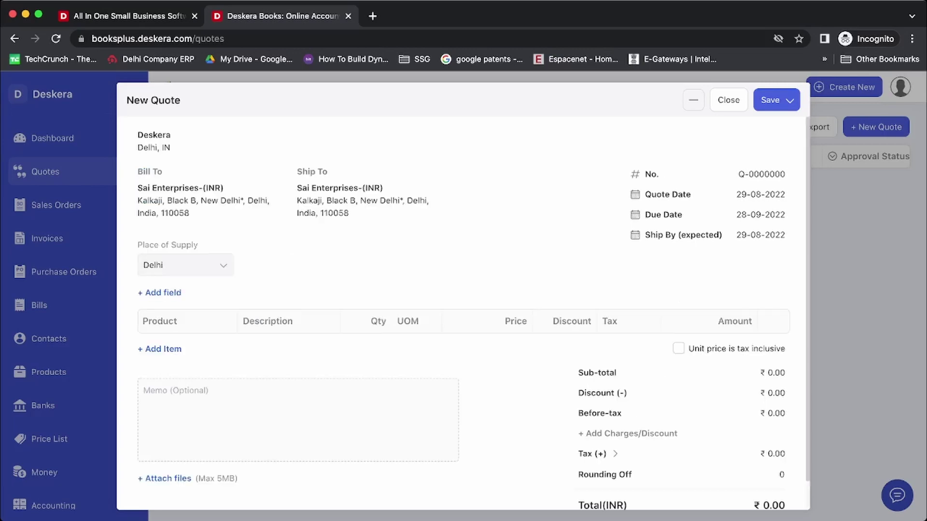
- Add one Laptop as the quote's line item, save the quote and return to the quotes list
left_click(160, 349)
left_click(160, 348)
type("LAP")
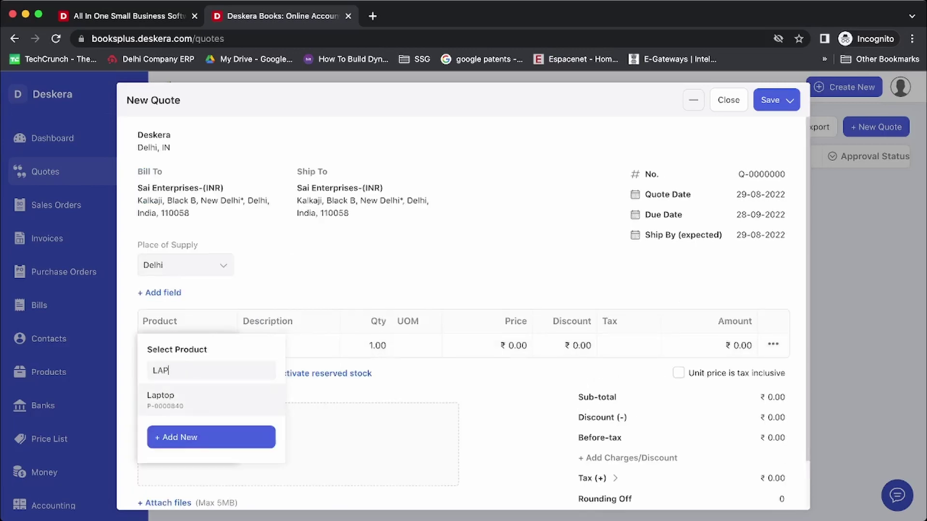
left_click(168, 400)
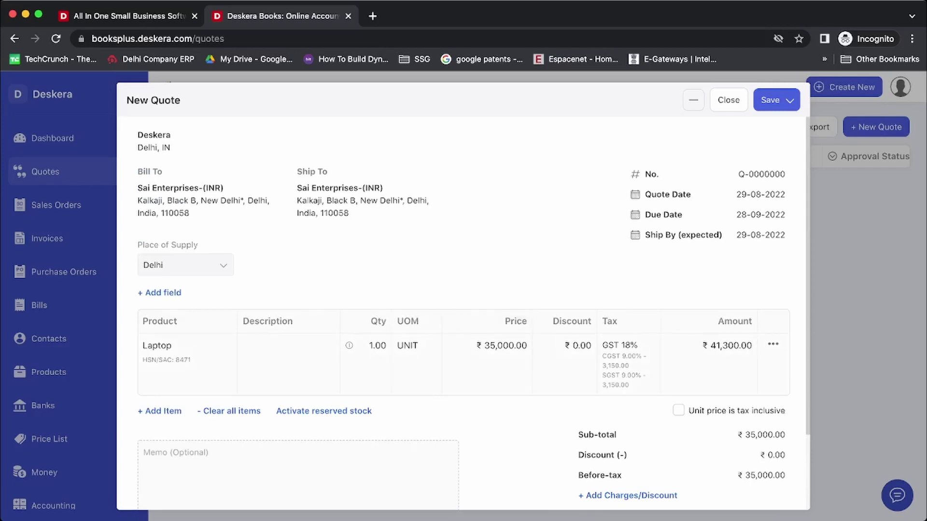
left_click(770, 100)
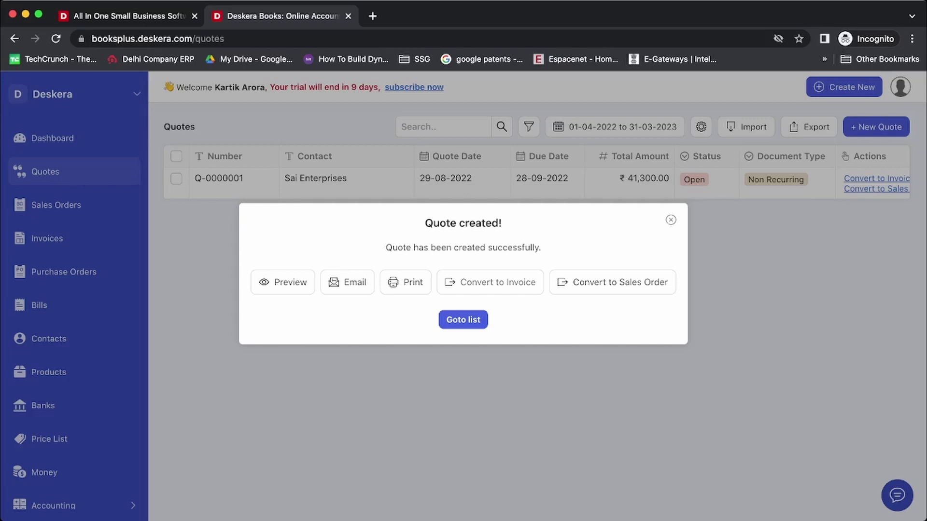
left_click(461, 320)
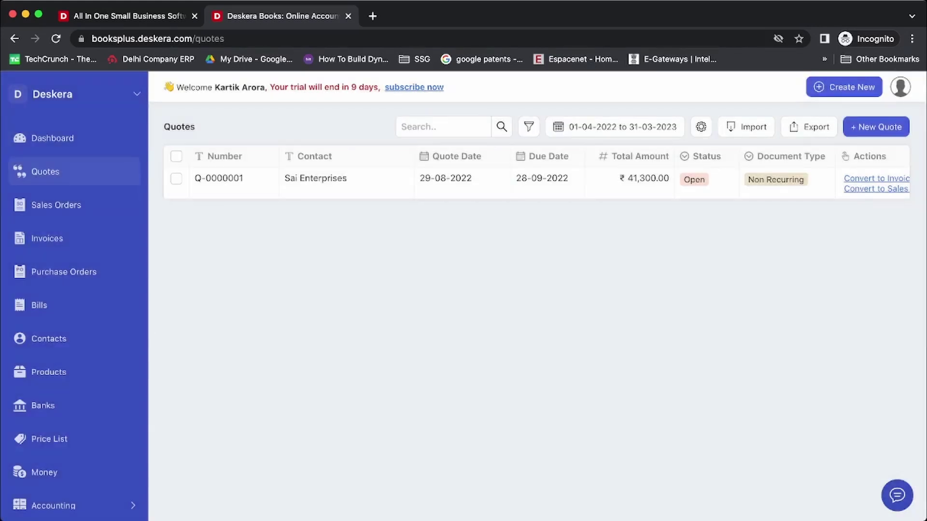
- Convert the Sai Enterprises quote to a sales order using Convert Partially, save it and go to the sales orders list
left_click(267, 179)
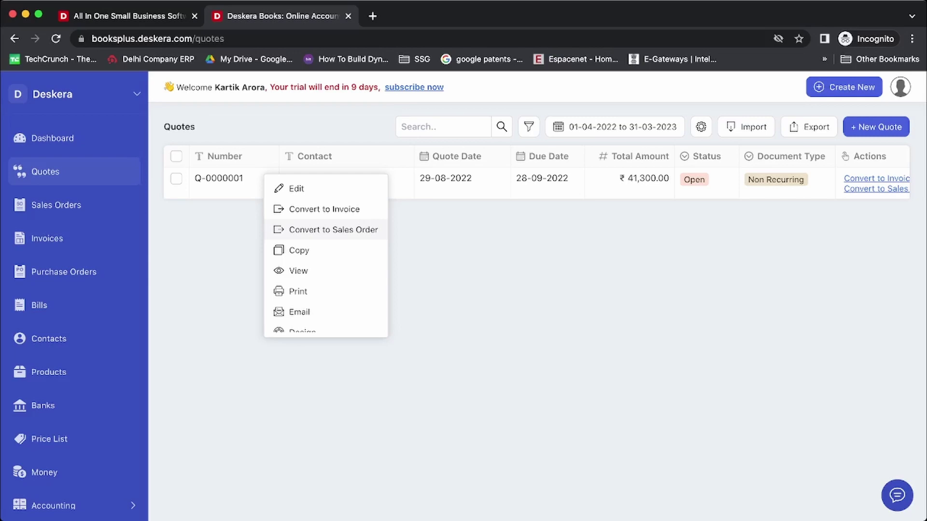
left_click(333, 230)
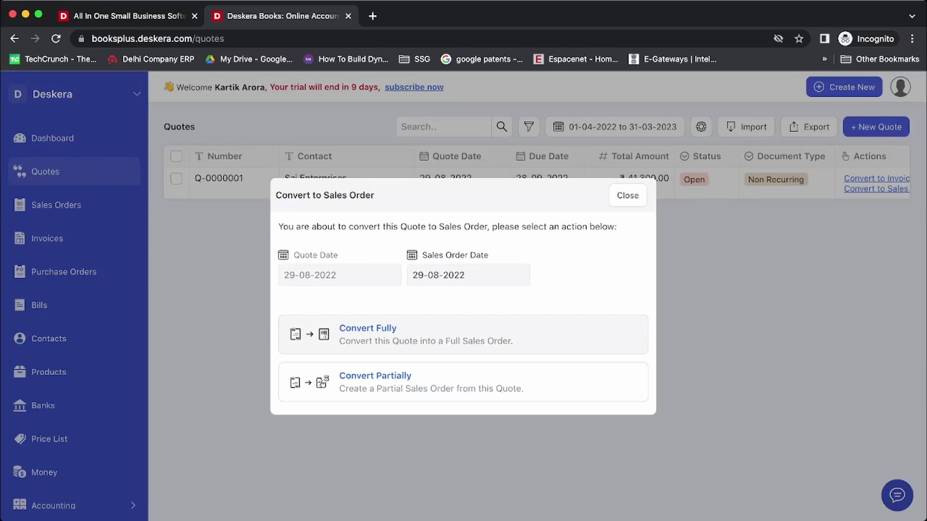
left_click(483, 386)
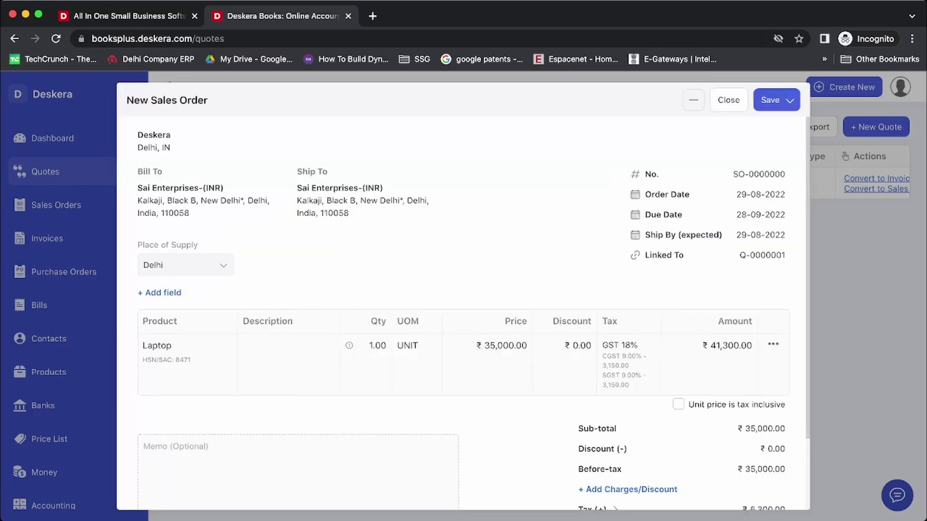
left_click(505, 347)
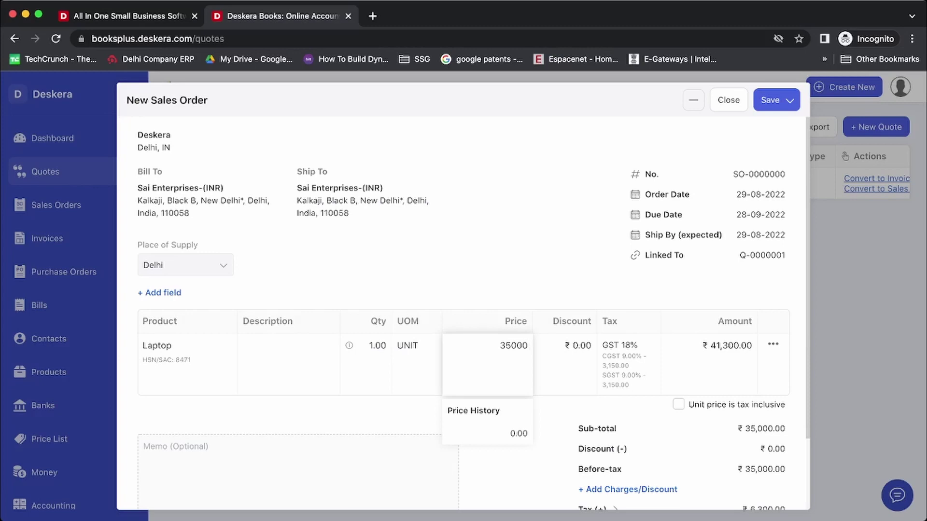
key("Return")
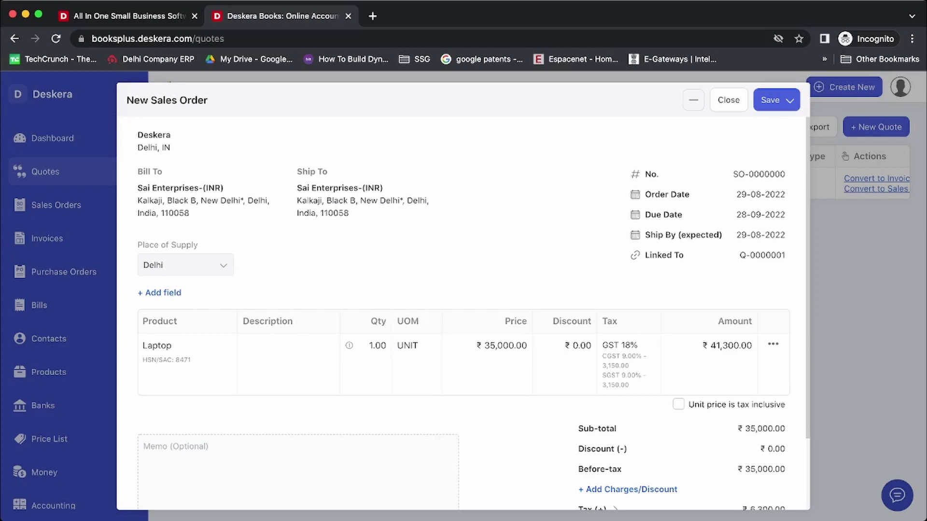
left_click(770, 101)
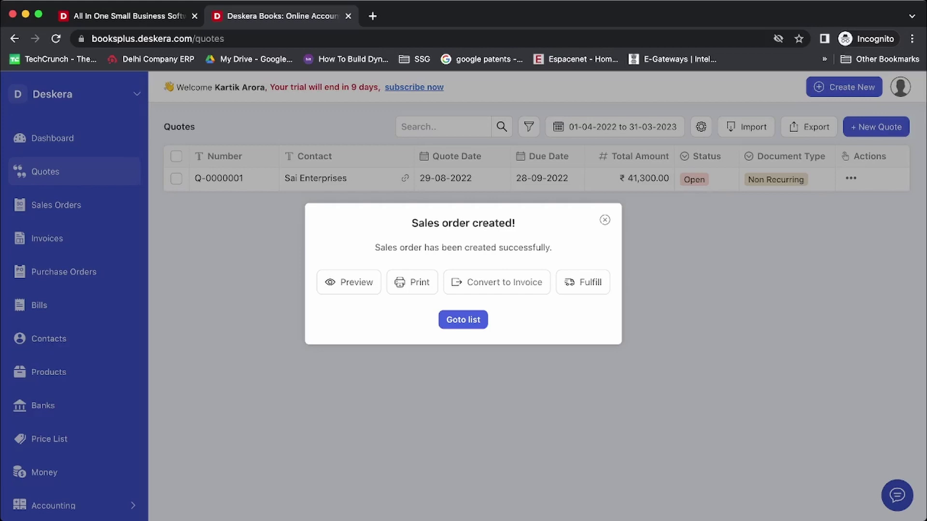
left_click(463, 320)
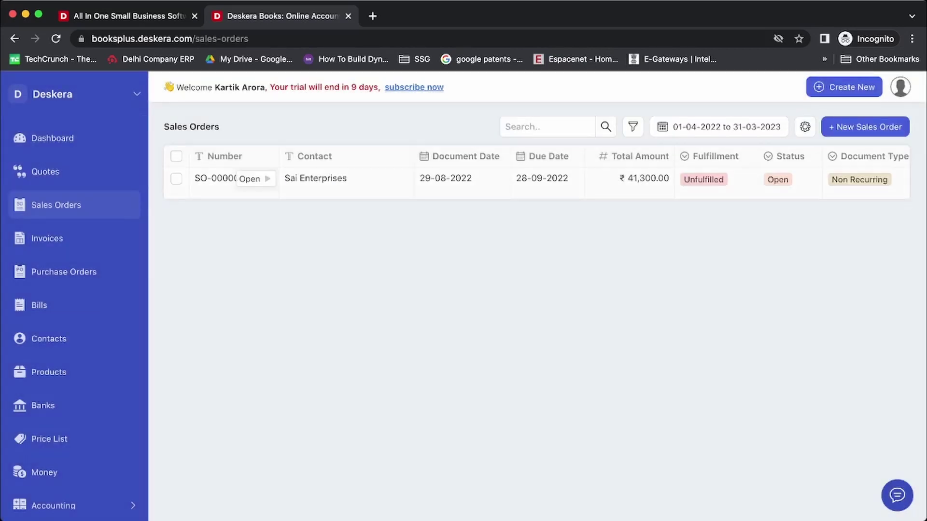
- Convert the Sai Enterprises sales order to an invoice using Convert Partially and go to the invoices list
left_click(267, 178)
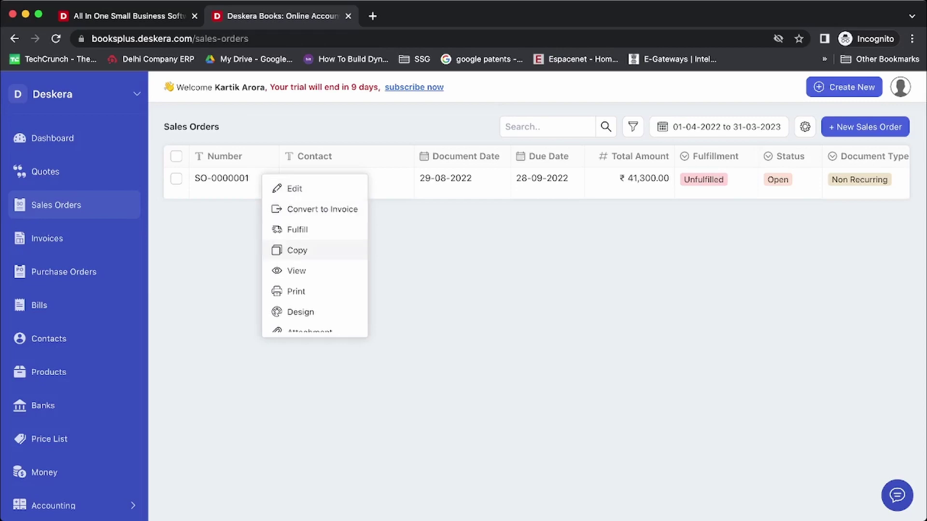
scroll(315, 241, "down", 1)
scroll(315, 227, "up", 1)
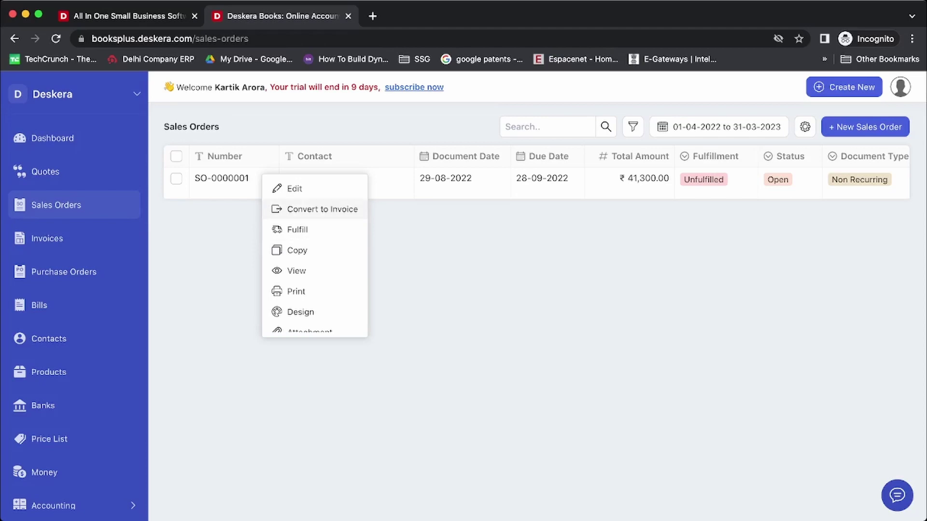
left_click(322, 209)
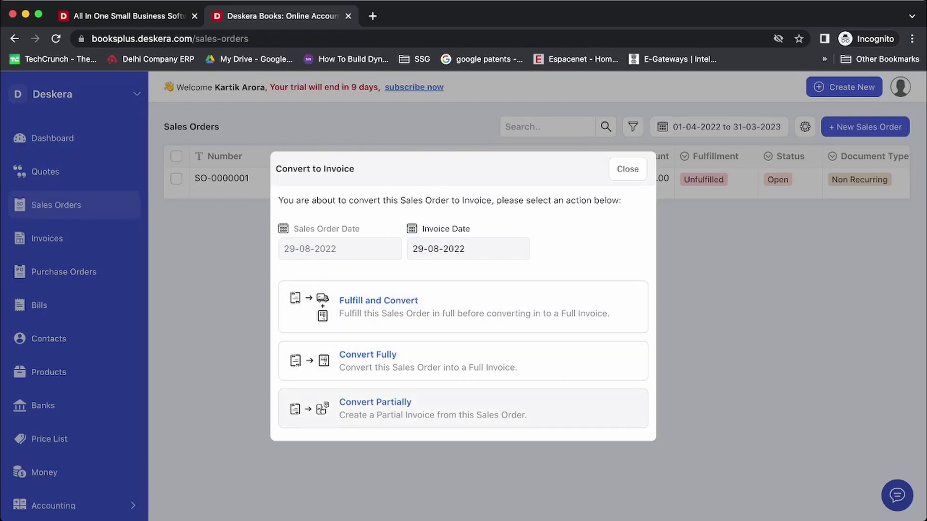
left_click(434, 409)
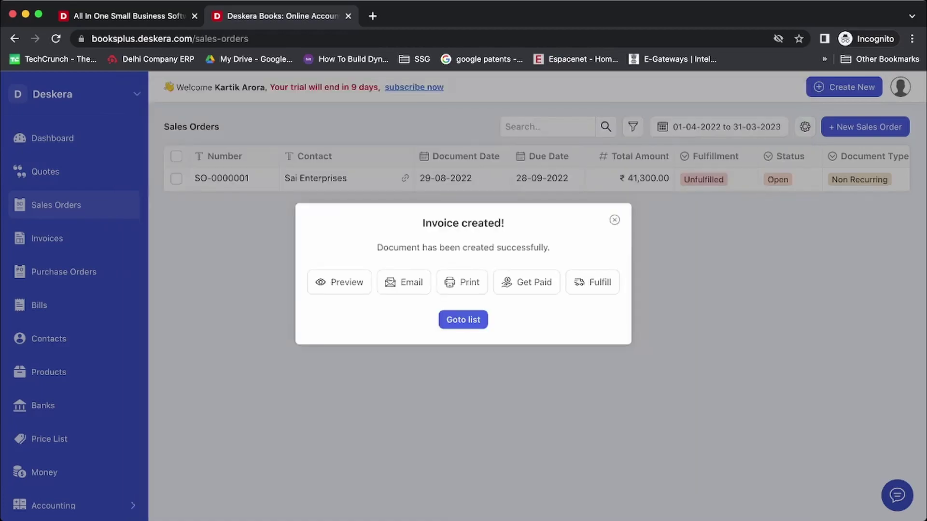
left_click(457, 320)
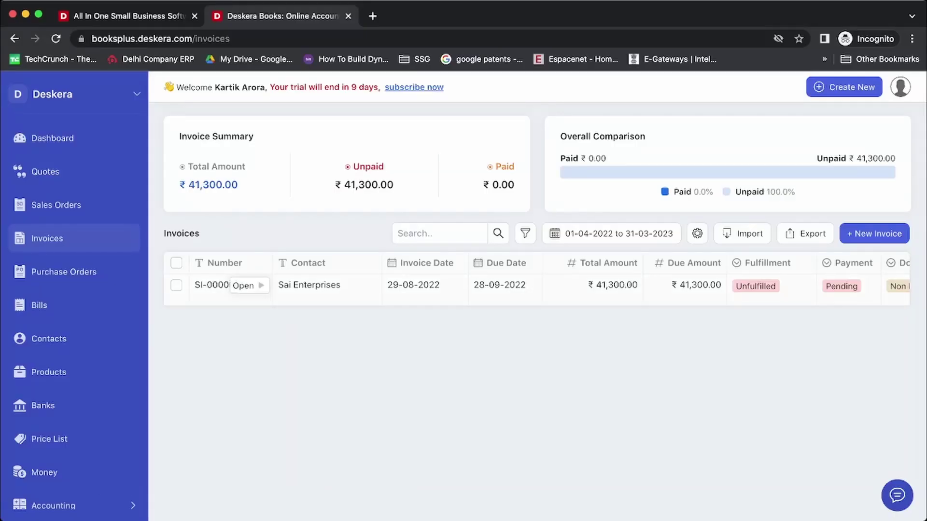
- Fulfill the Sai Enterprises invoice by Direct Fulfillment, allocating 1 Laptop from the Primary Warehouse
left_click(260, 286)
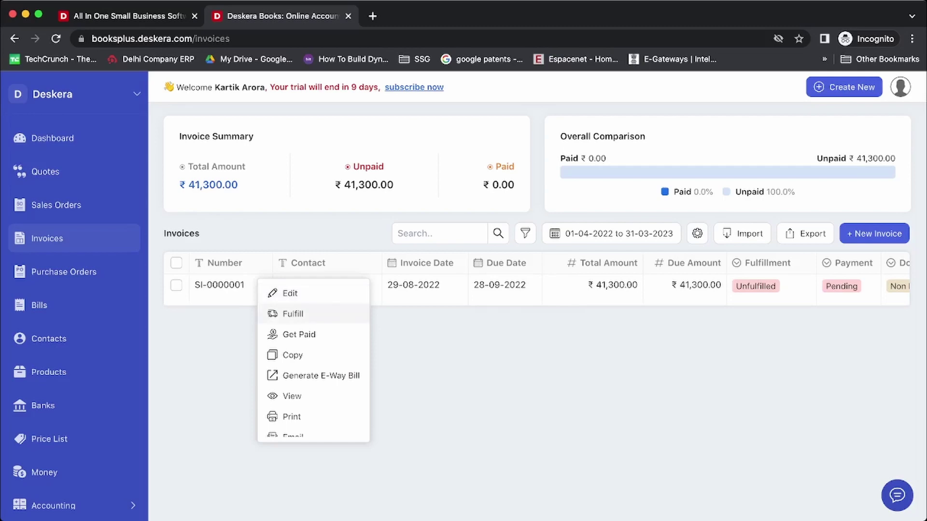
left_click(293, 314)
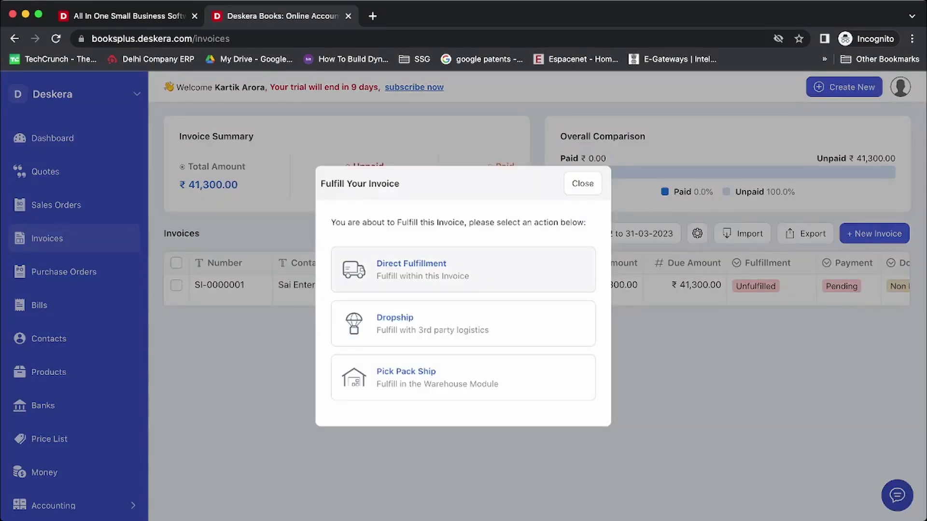
left_click(411, 270)
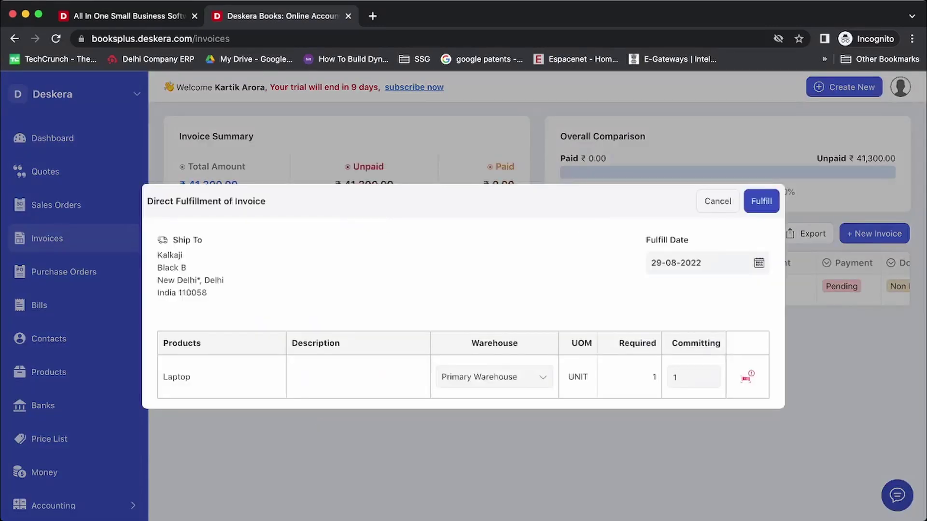
left_click(746, 376)
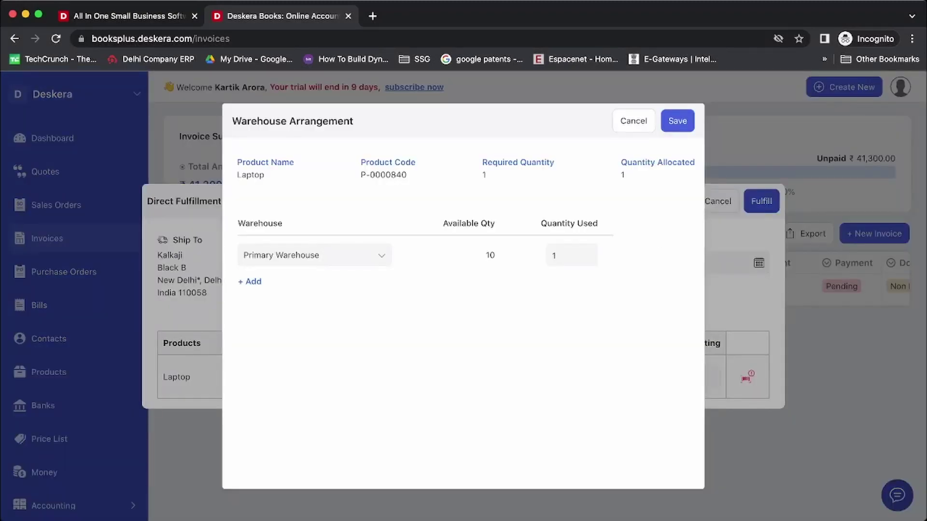
left_click(678, 120)
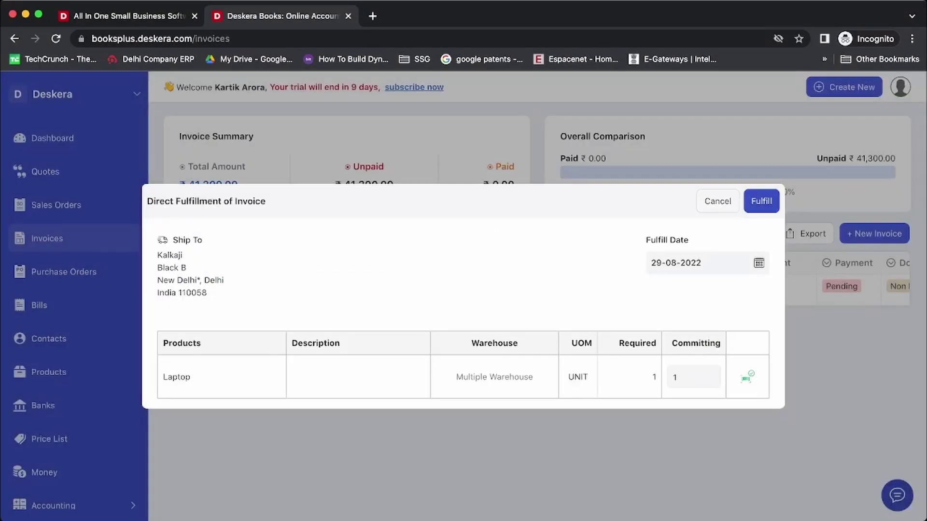
left_click(761, 201)
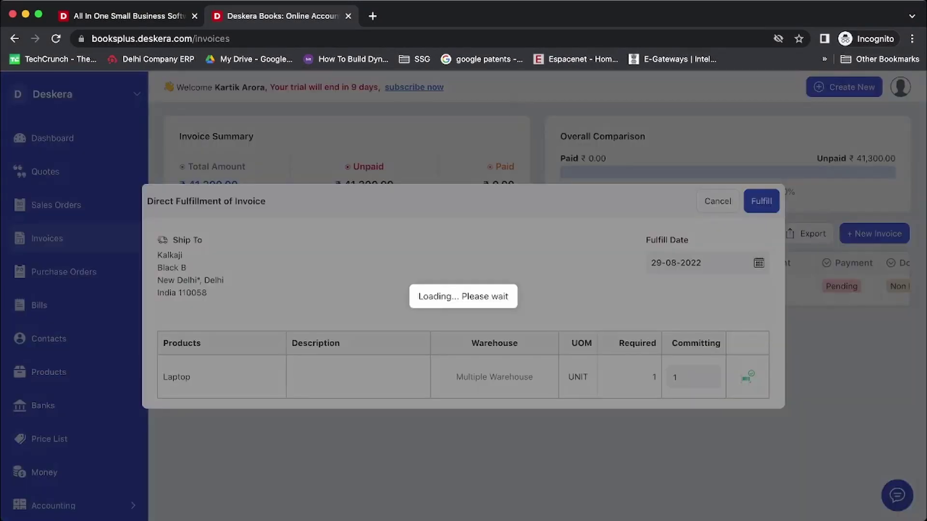